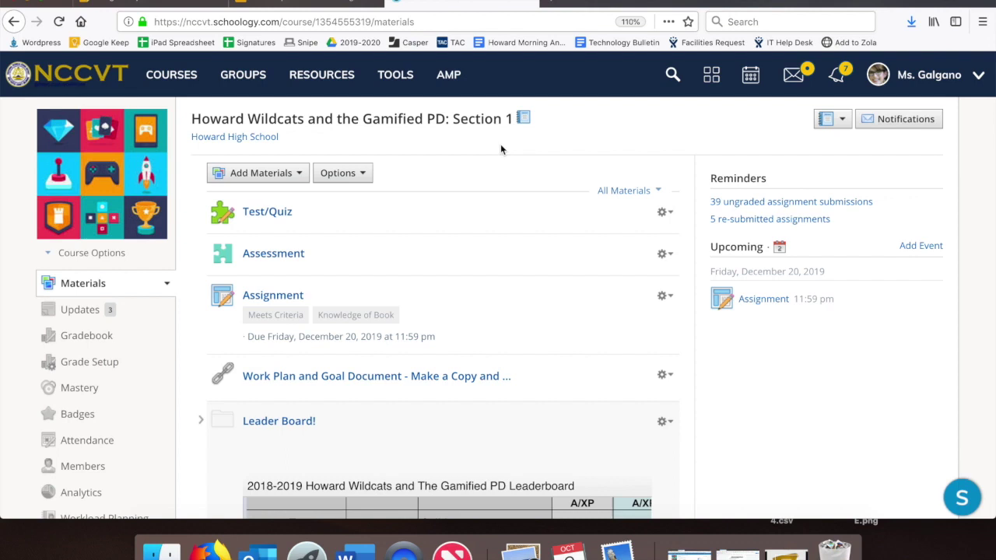
Try assigning the Test/Quiz to one course member found by name search, then discard the changes
mouse_move(542, 241)
click(663, 214)
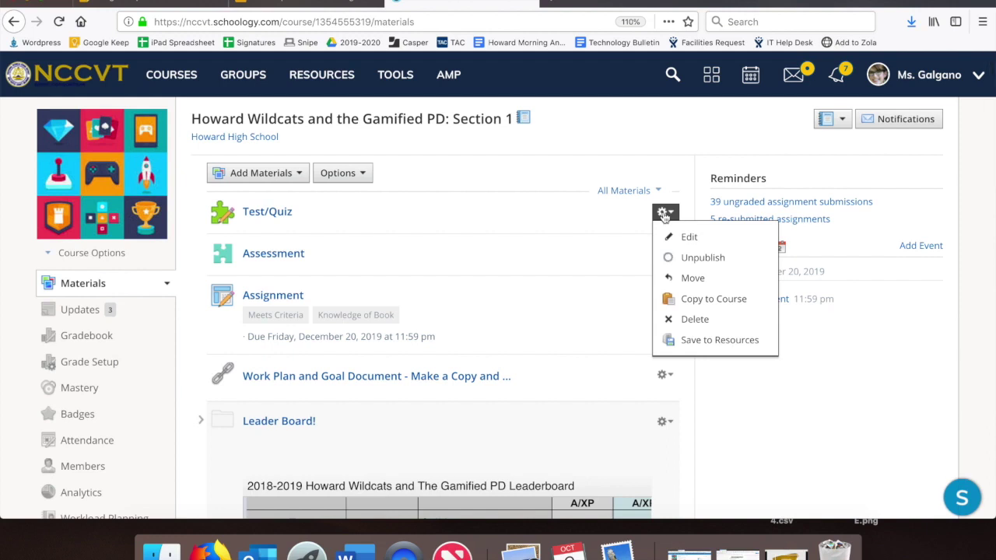
click(677, 237)
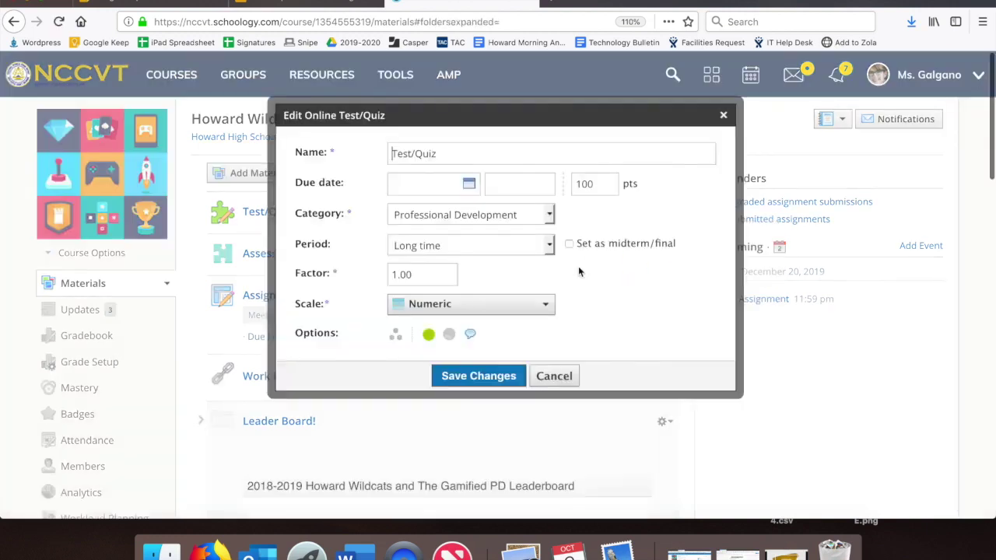
click(397, 335)
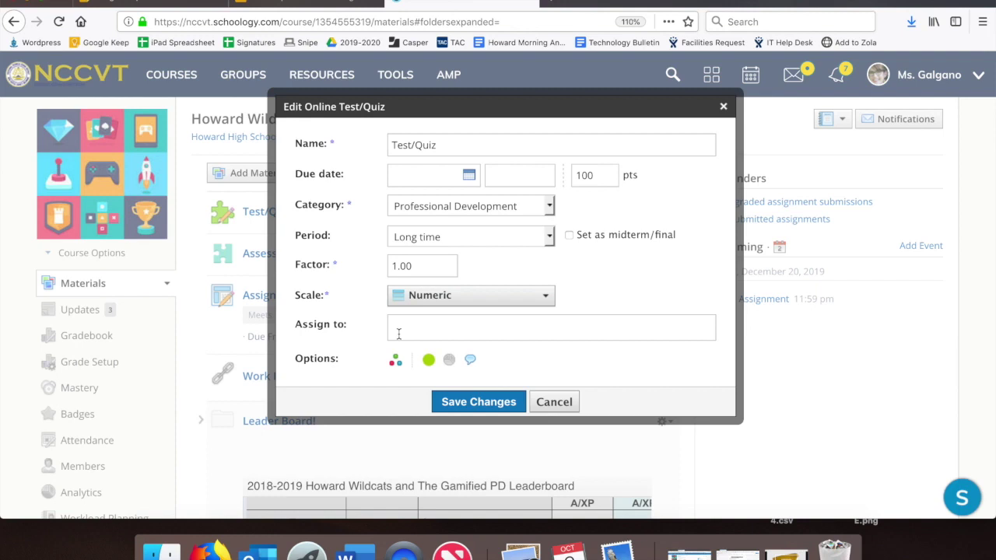
click(399, 334)
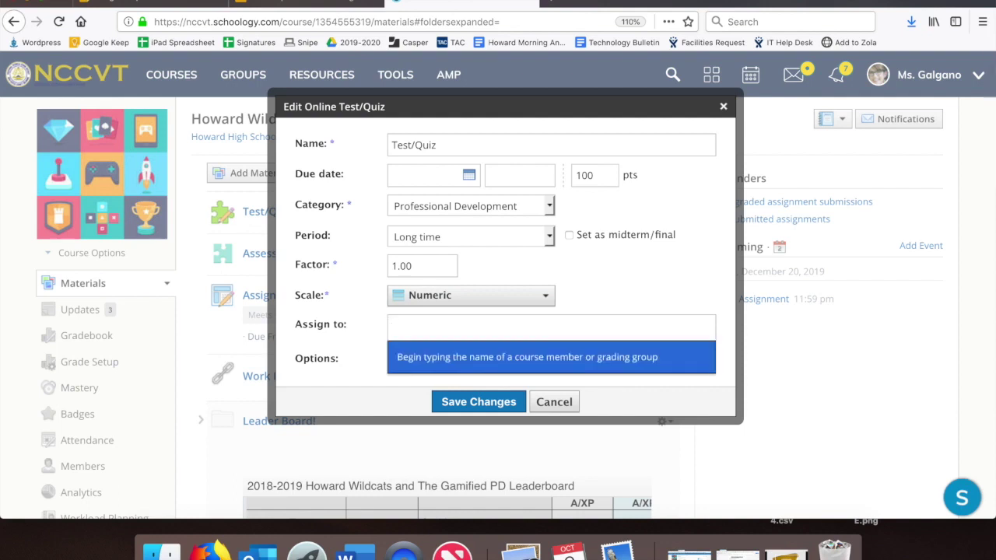
text(katie)
click(423, 358)
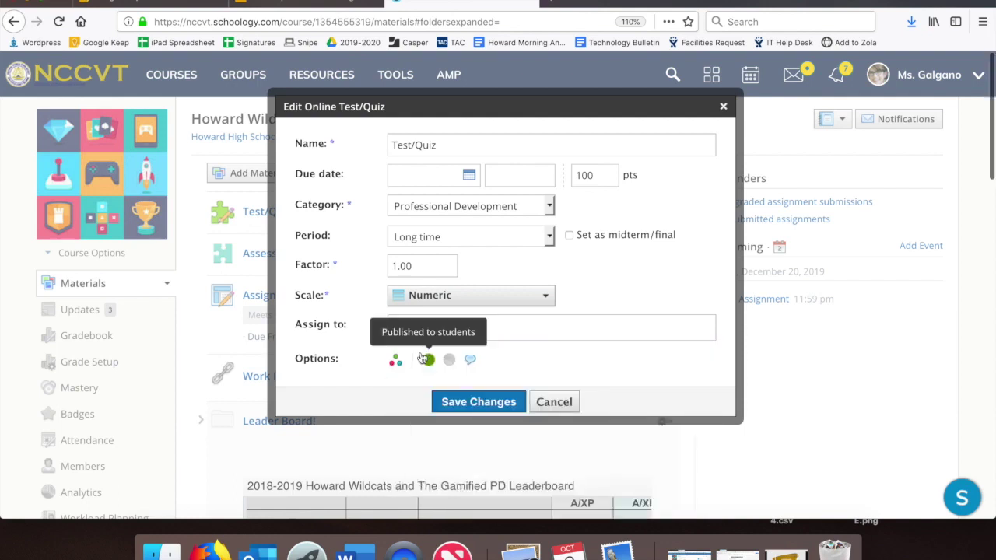
click(554, 402)
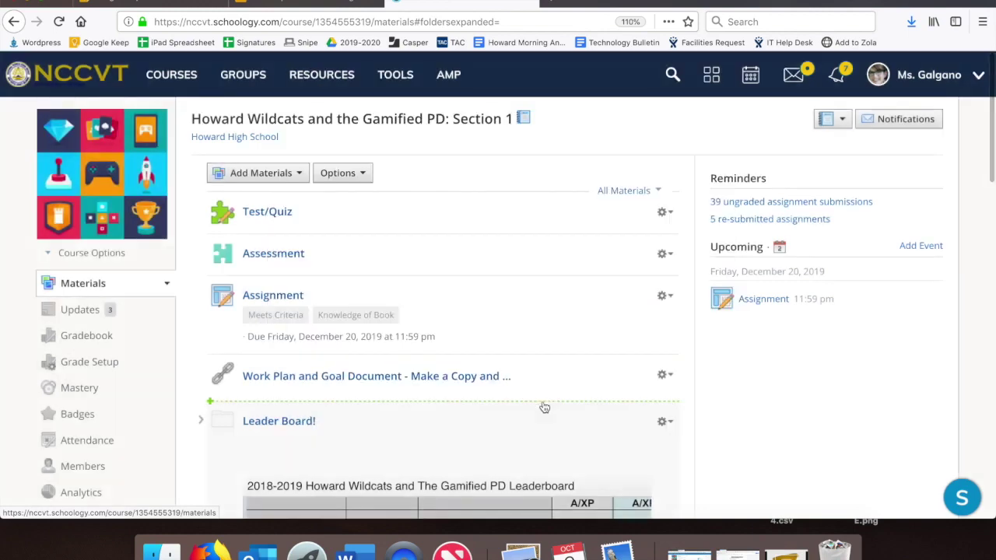
Try assigning the Technology folder to one searched student, then cancel
scroll(545, 408, down, 10)
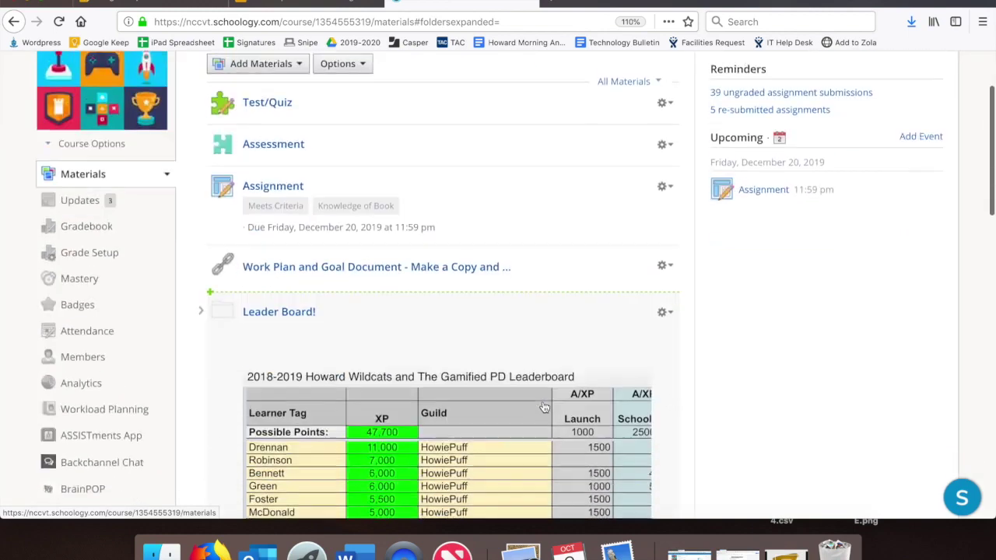
scroll(769, 335, down, 10)
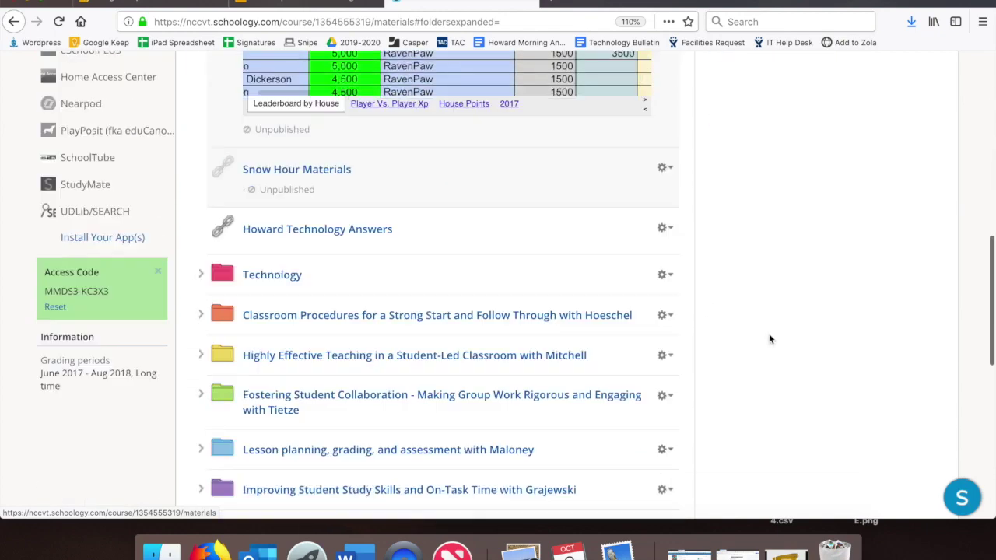
click(662, 279)
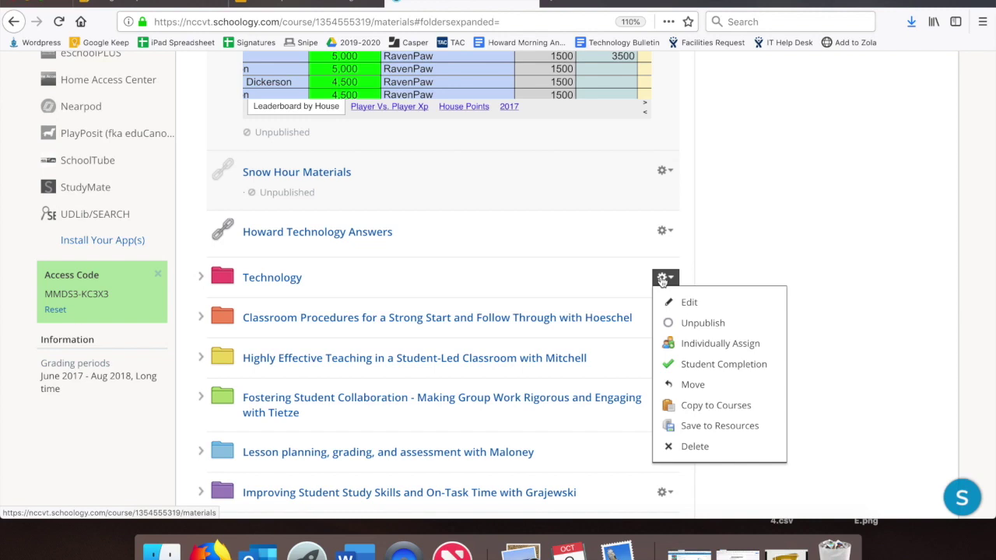
click(686, 344)
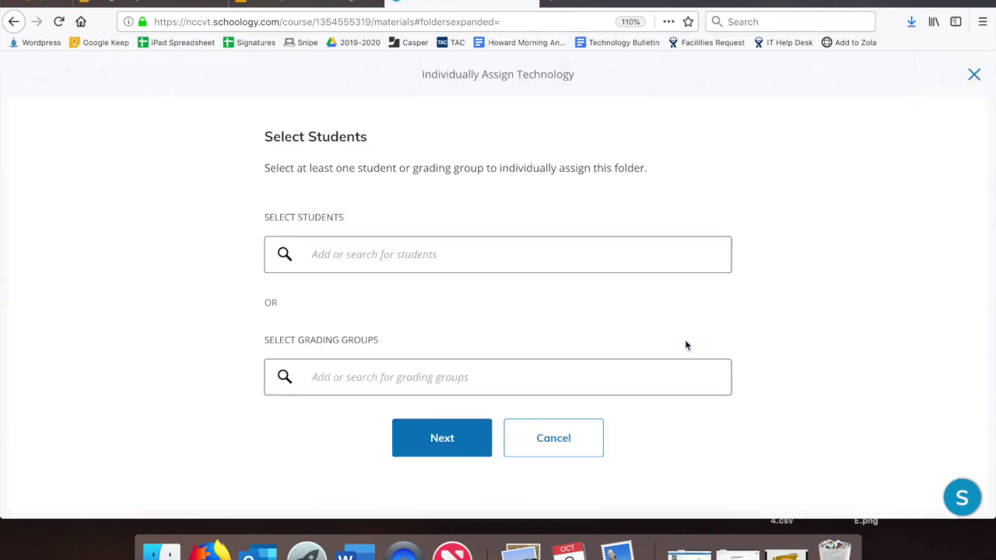
click(373, 257)
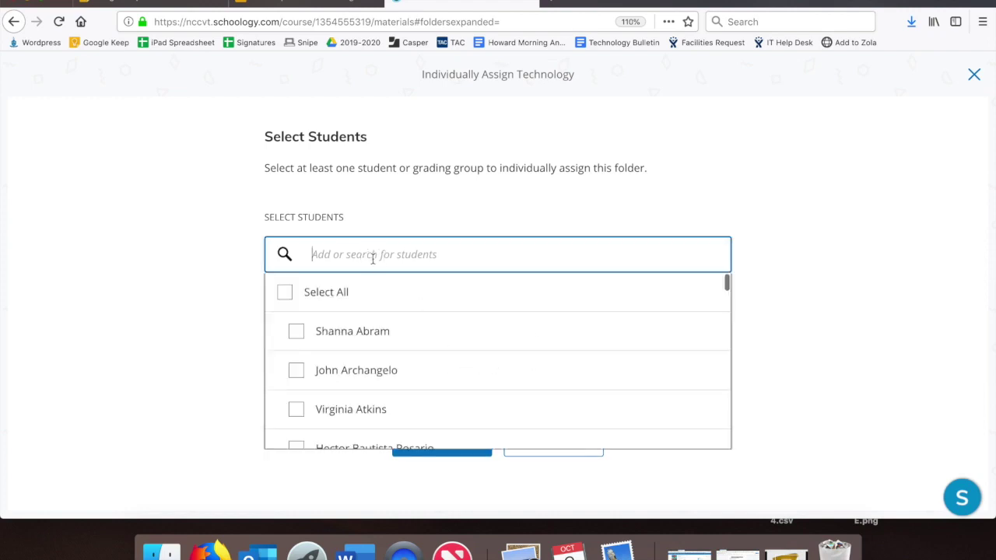
text(katie)
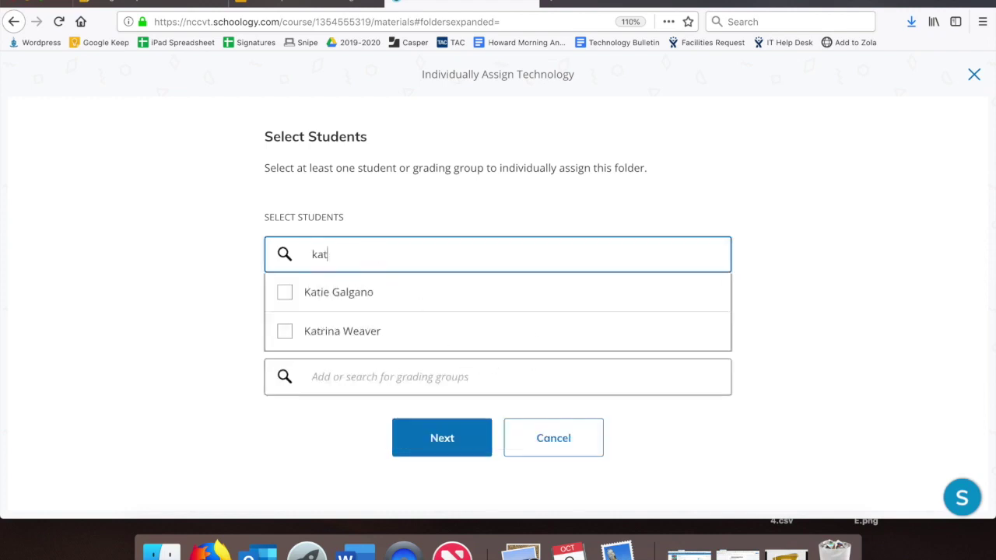
click(285, 294)
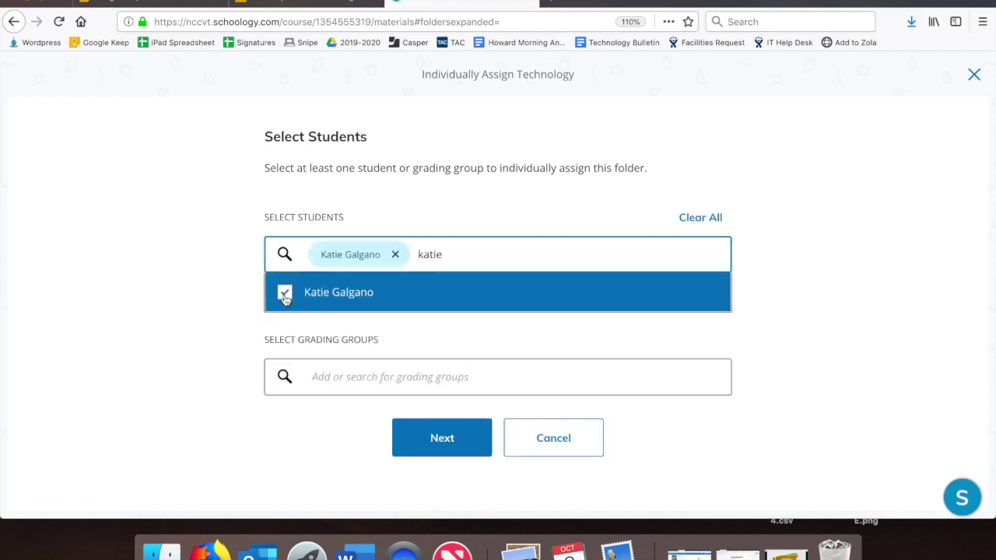
click(573, 436)
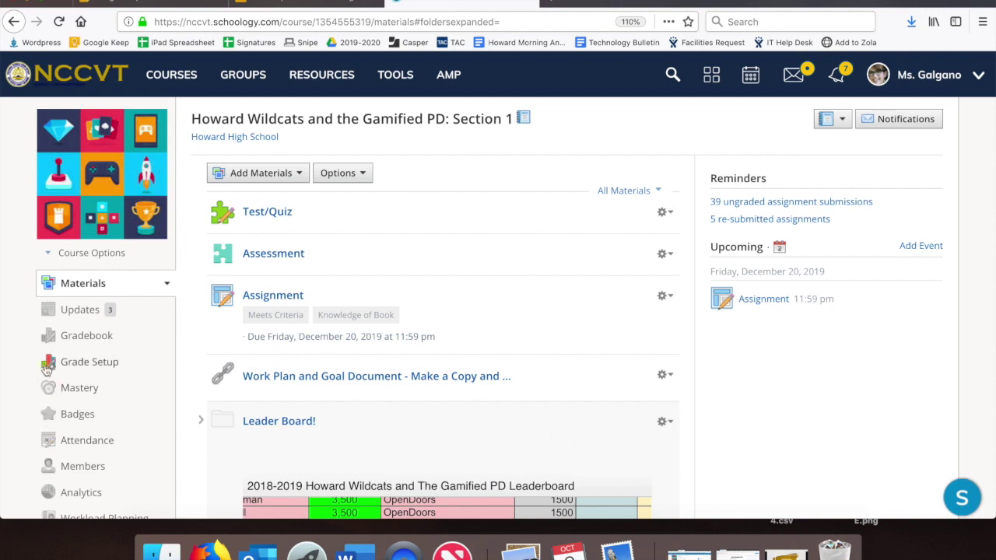
Start a new grading group named Blue Hens from the course Members page
click(82, 467)
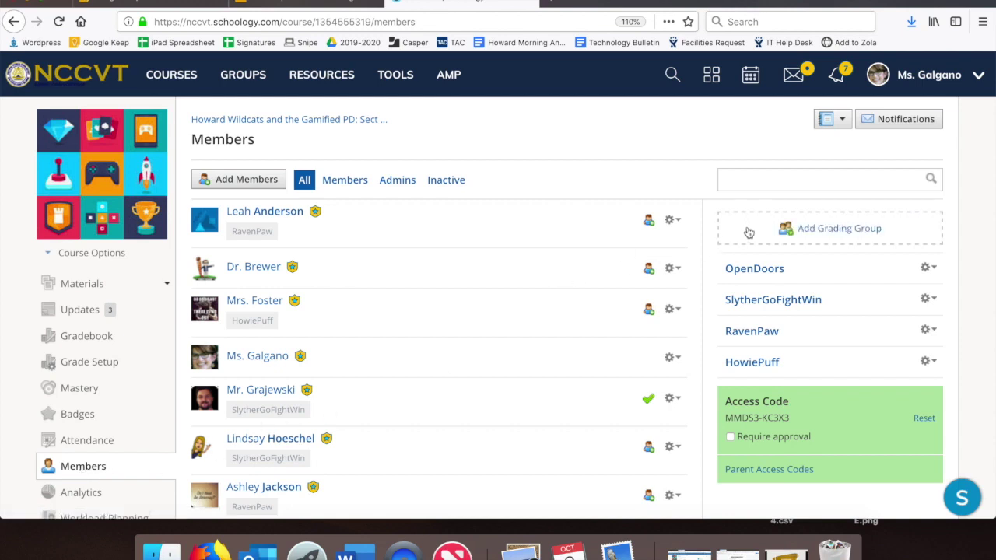
click(801, 231)
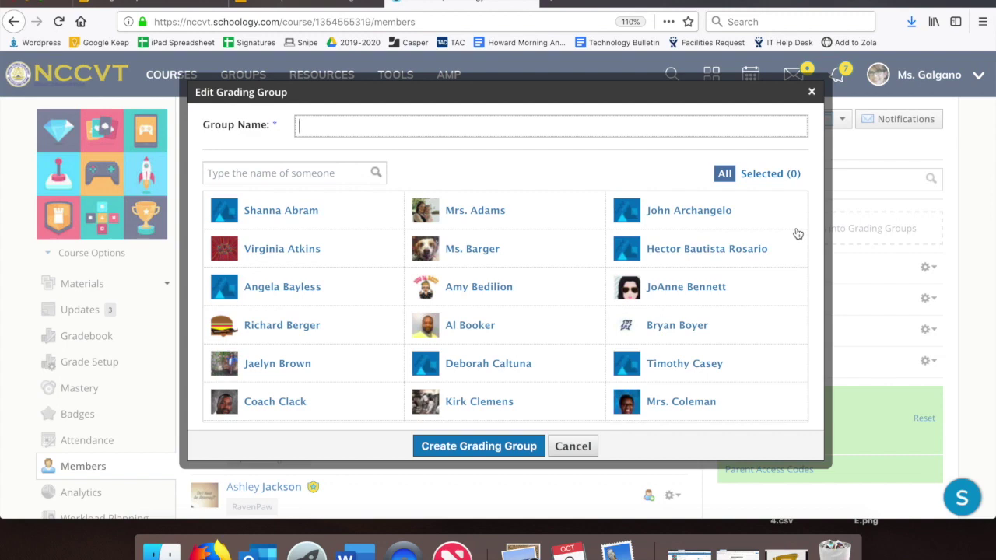
text(Blue Hens)
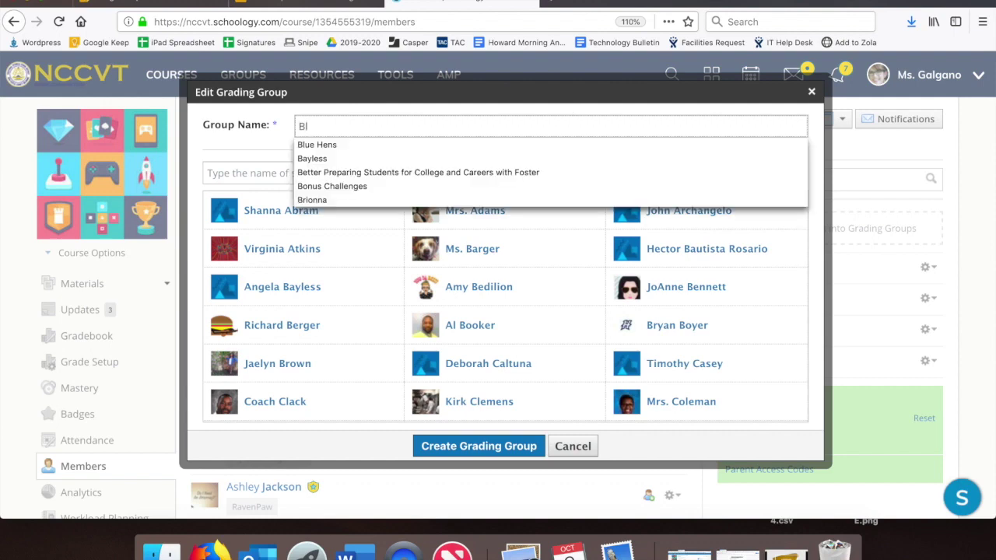
click(557, 145)
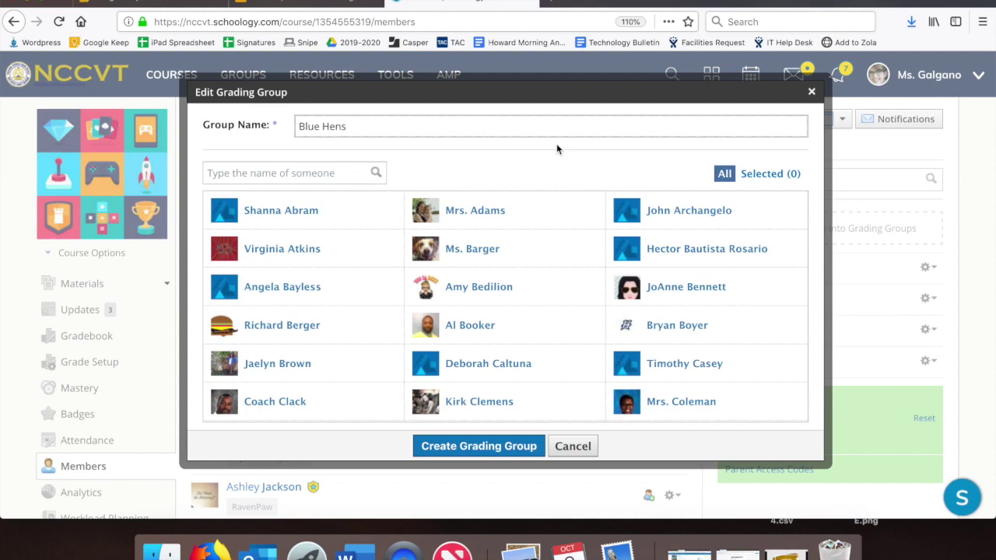
Add three members to Blue Hens, create the group, and return to the course materials
click(504, 251)
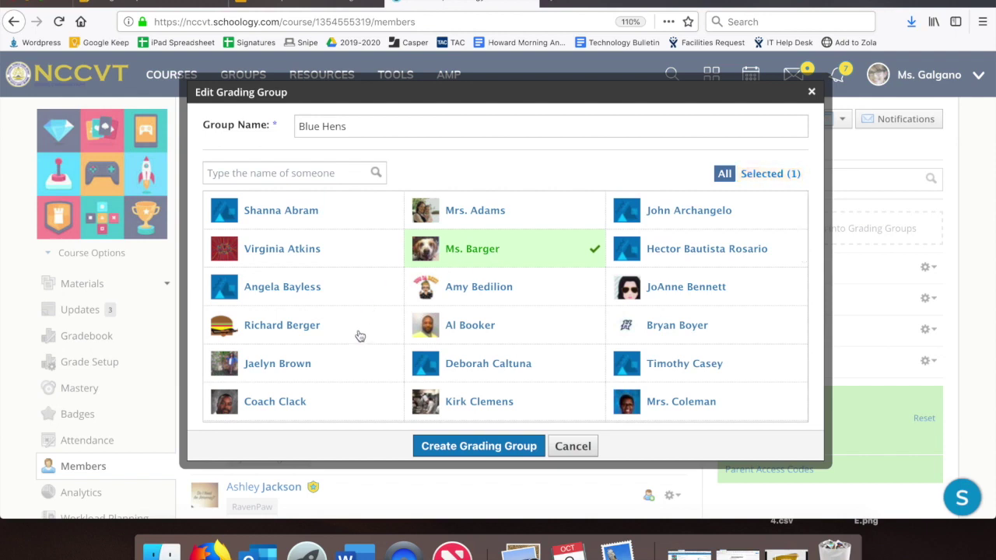
click(347, 366)
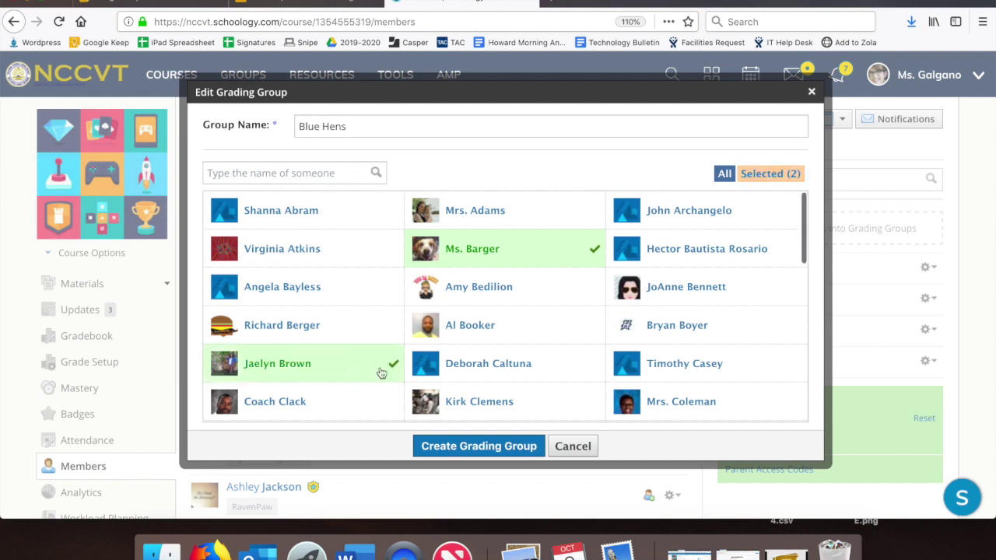
click(636, 401)
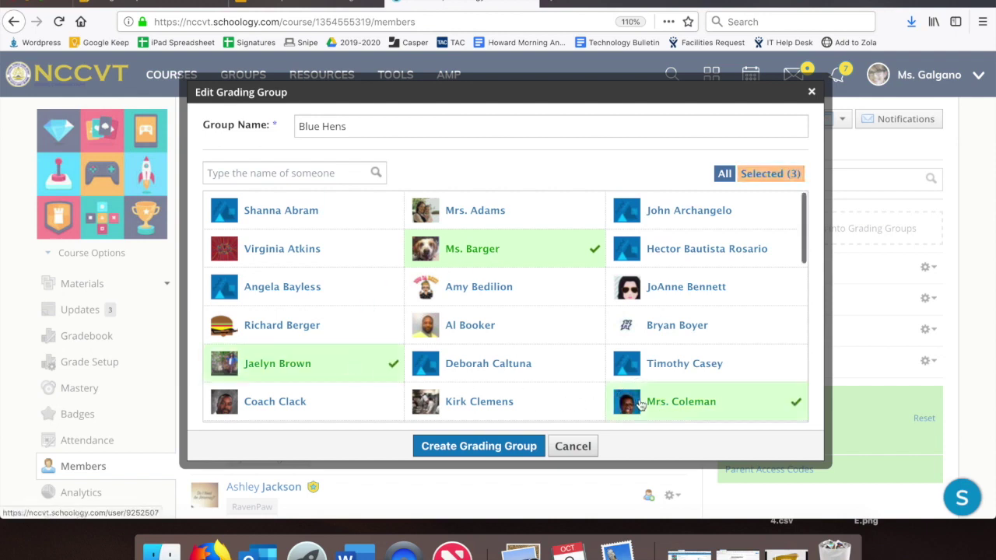
click(520, 450)
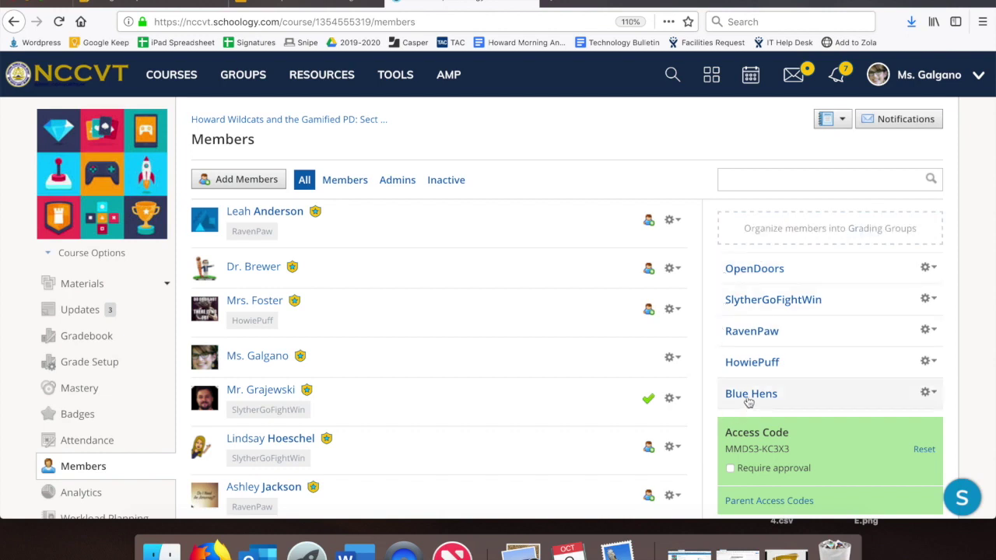
click(295, 122)
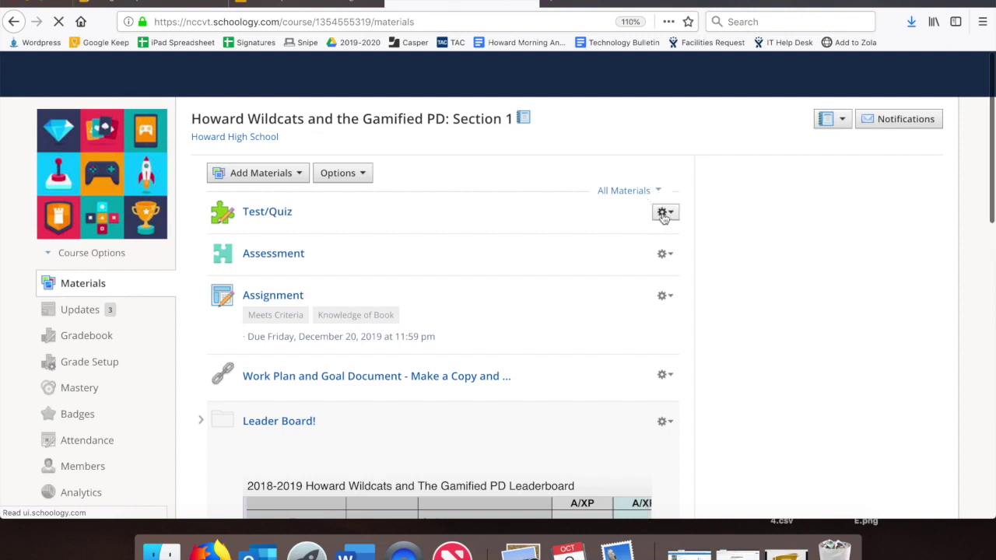
In the Test/Quiz settings, enable individual assignment and add Blue Hens and SlytherGoFightWin as assignees
click(663, 217)
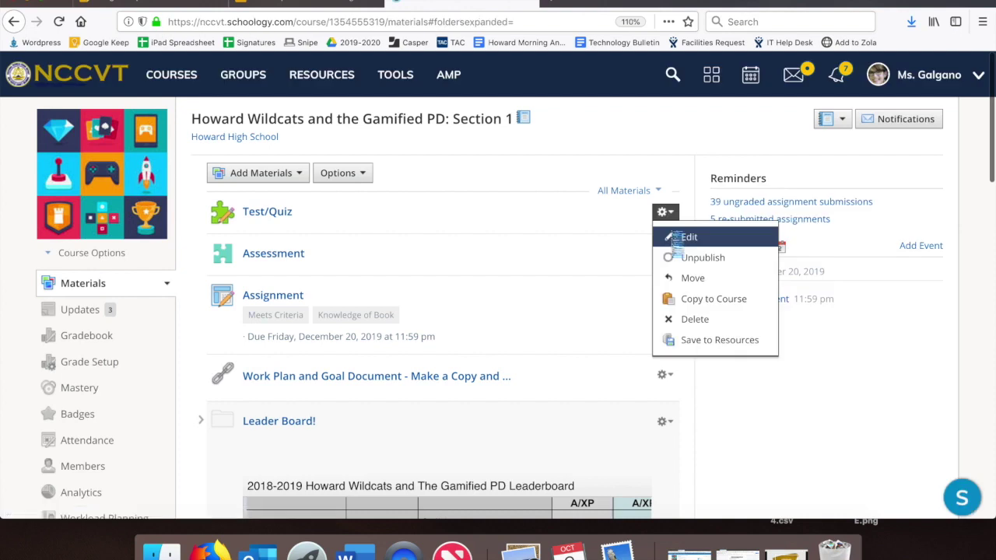
click(688, 238)
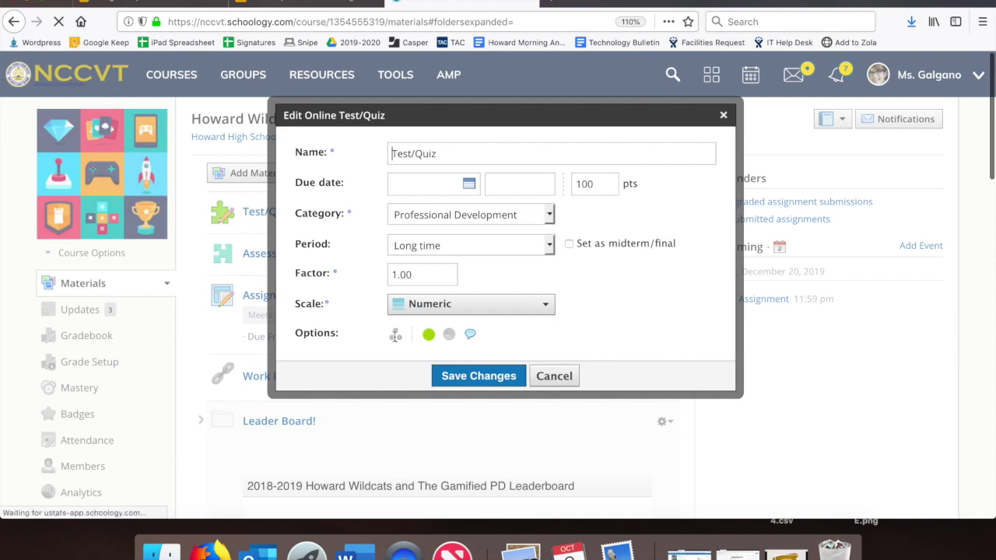
click(395, 334)
click(404, 326)
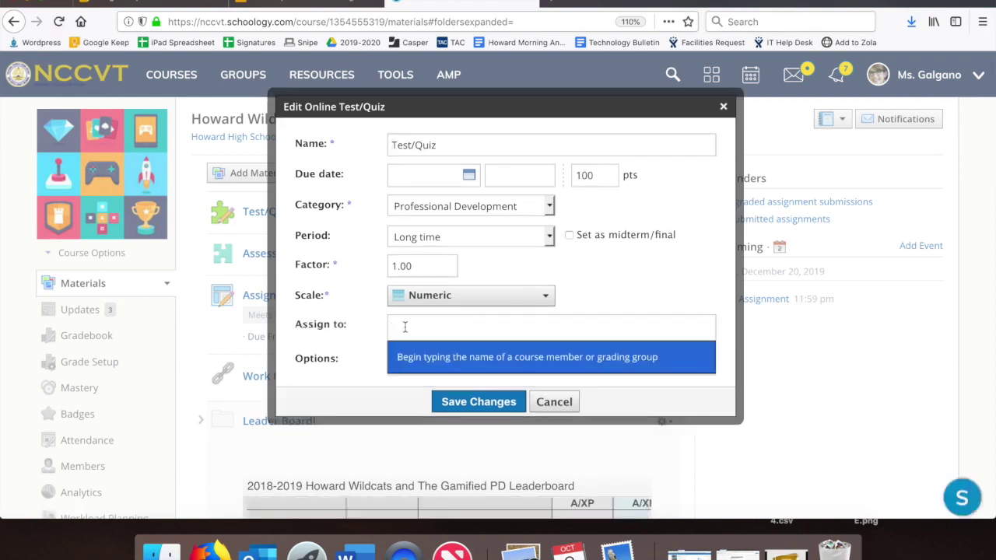
text(blue)
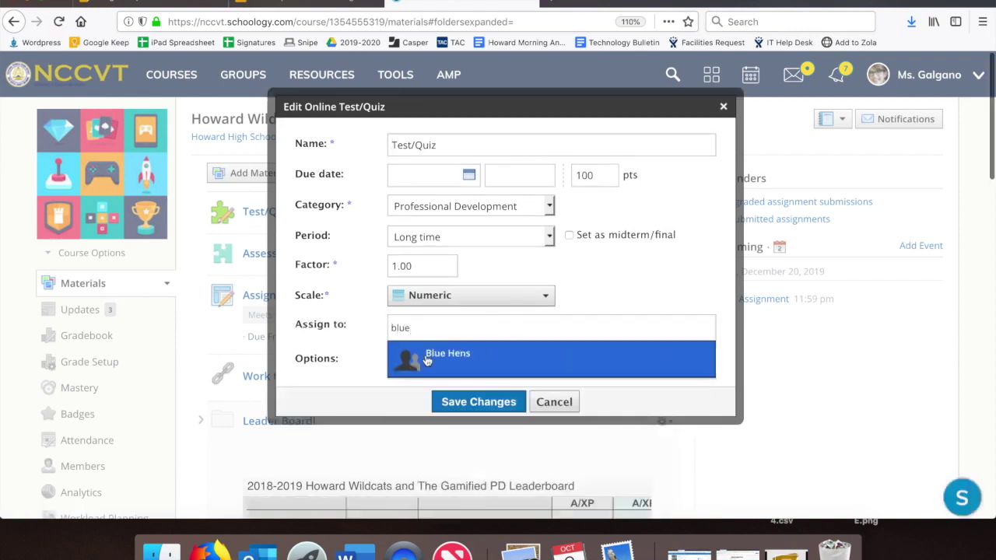
click(428, 361)
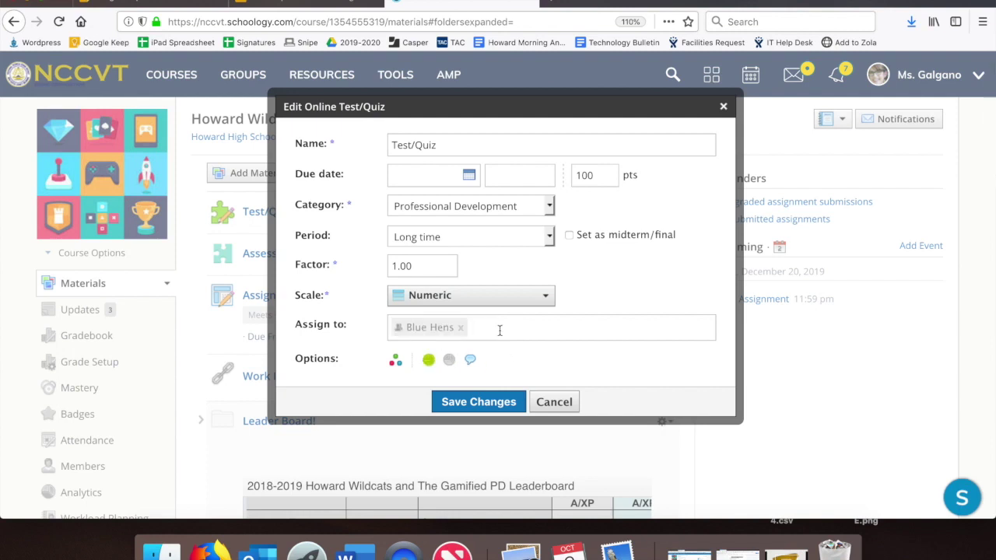
text(sly)
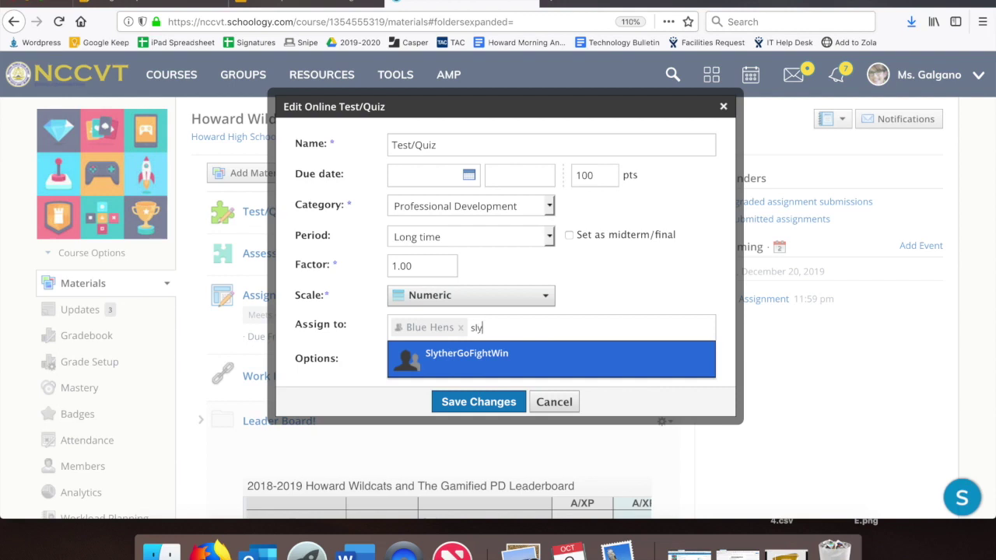
click(495, 354)
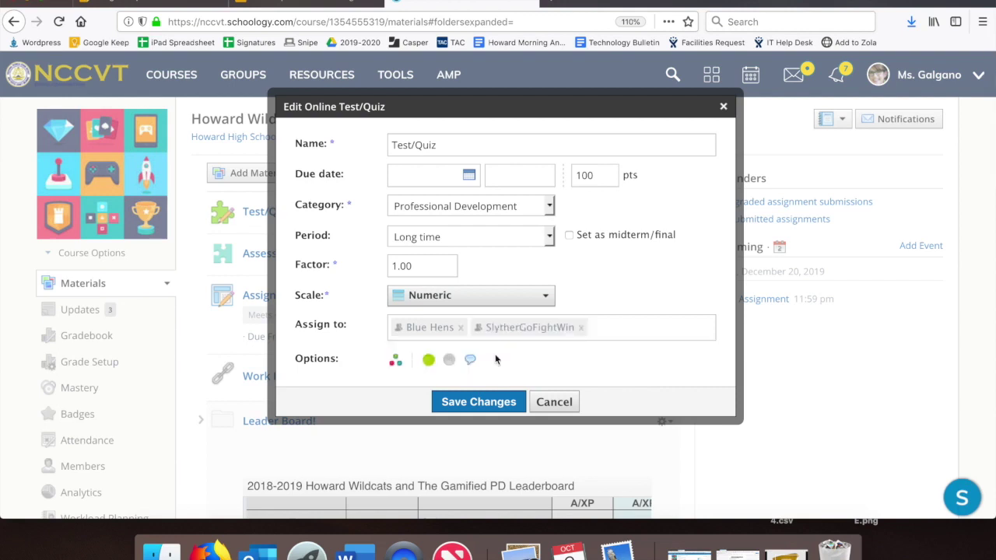